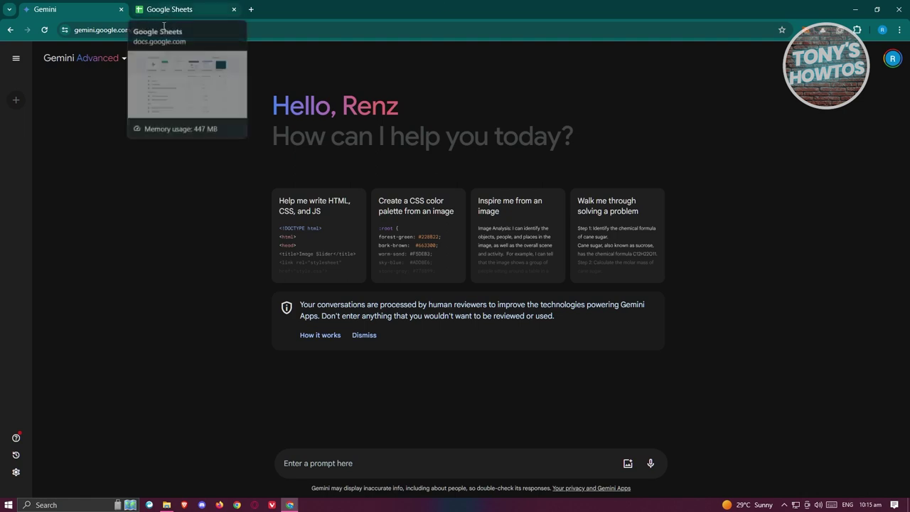
Check the Gemini model list while keeping Gemini Advanced, then switch to the Google Sheets home page
left_click(123, 62)
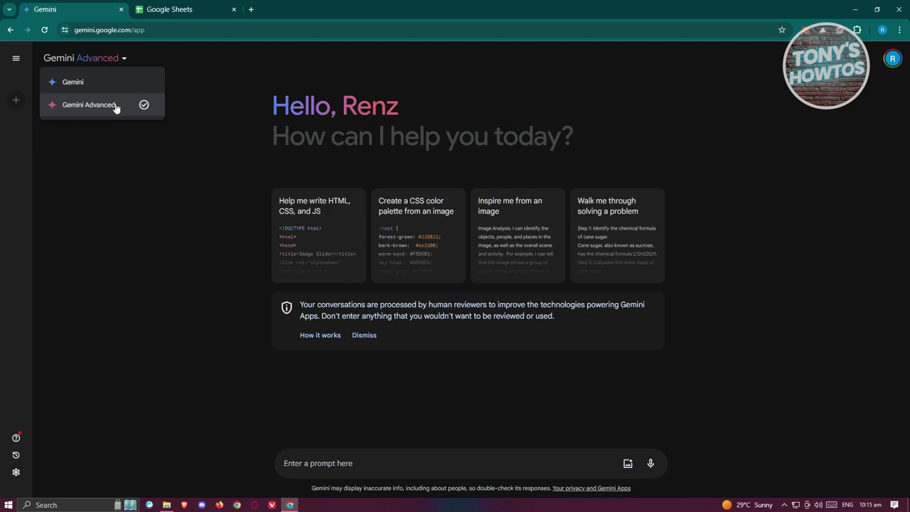
left_click(205, 6)
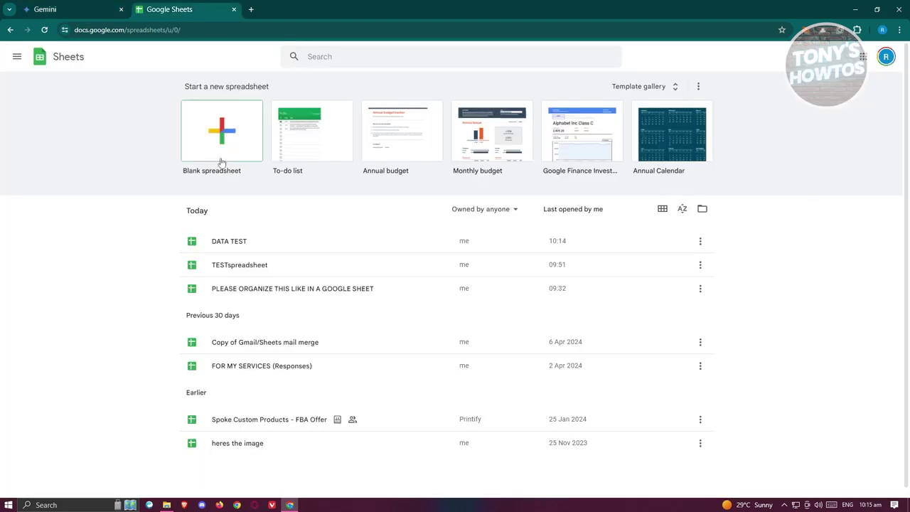
Open the DATA TEST spreadsheet from the recent spreadsheets list
left_click(228, 245)
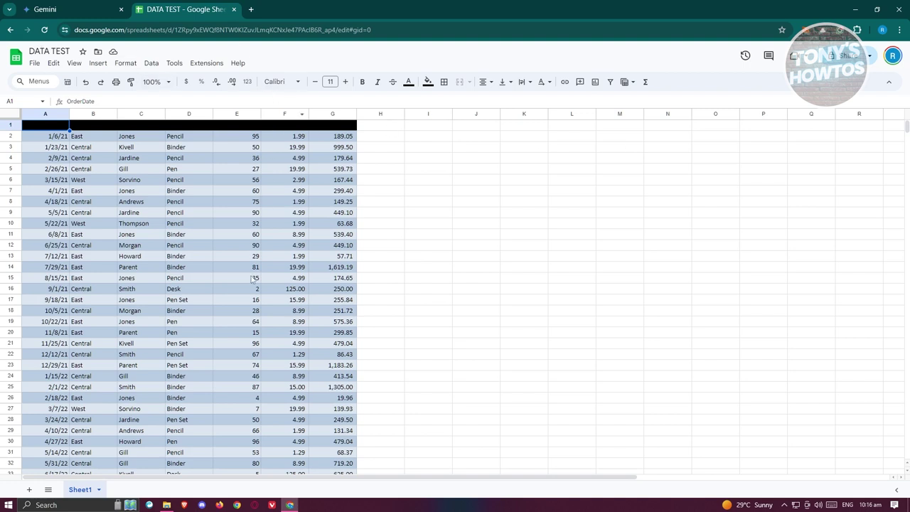
left_click(206, 65)
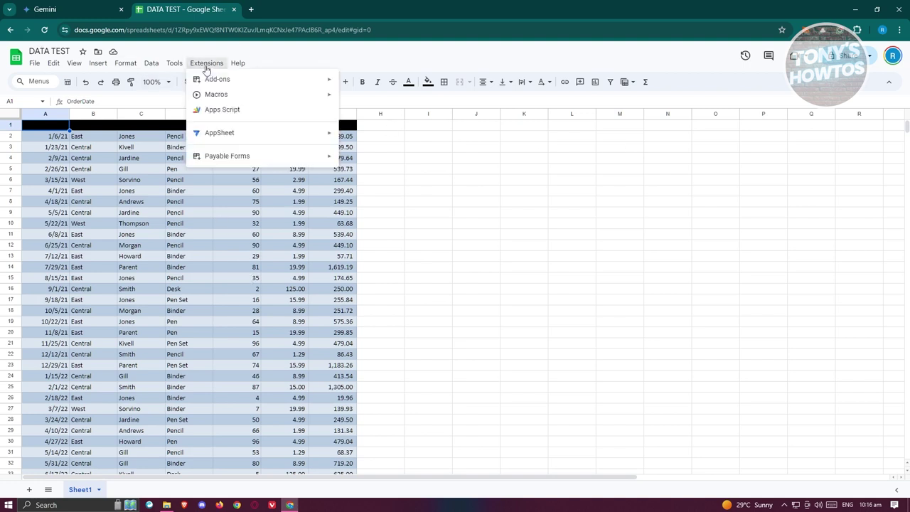
Search the Workspace Marketplace for 'gemini' and open the Gemini AI for Sheets listing
mouse_move(282, 81)
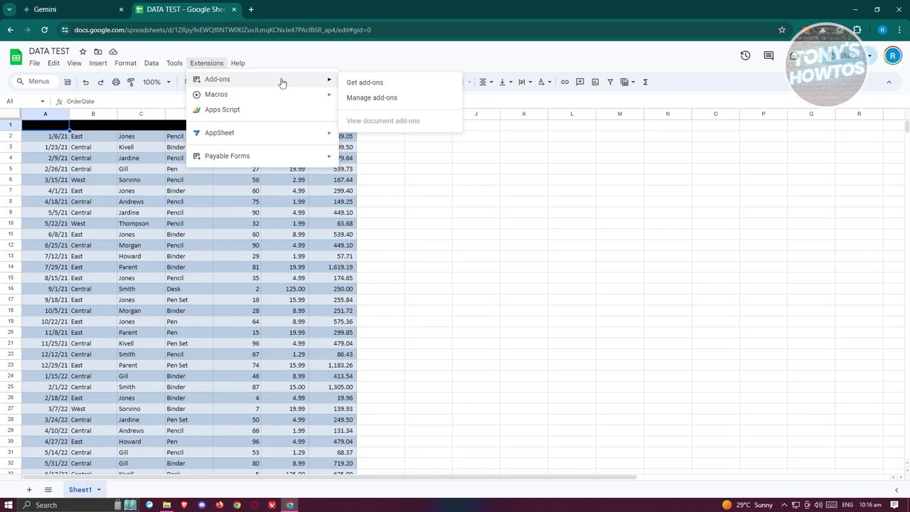
left_click(393, 84)
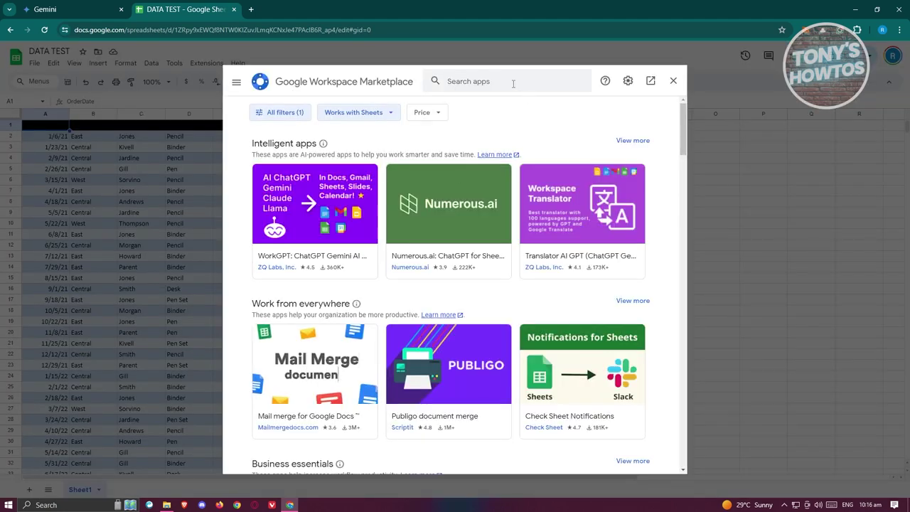
left_click(513, 83)
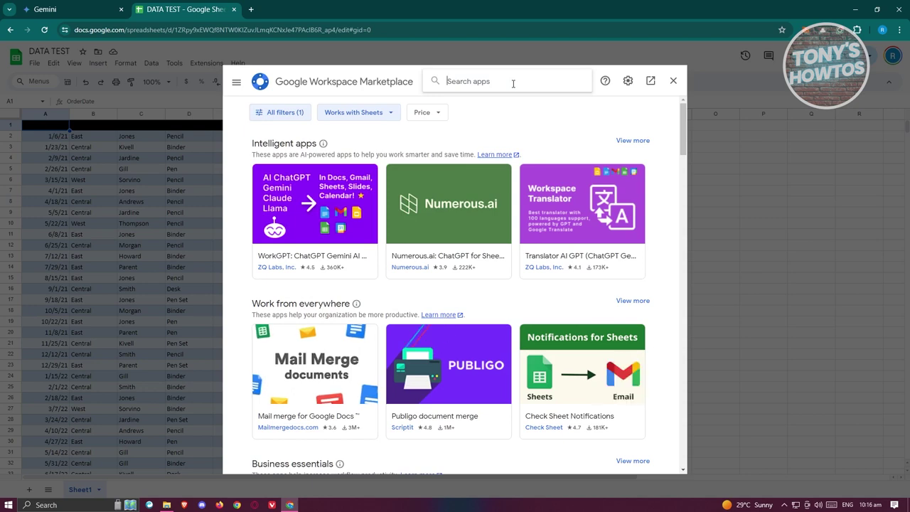
type("gemini")
key("Return")
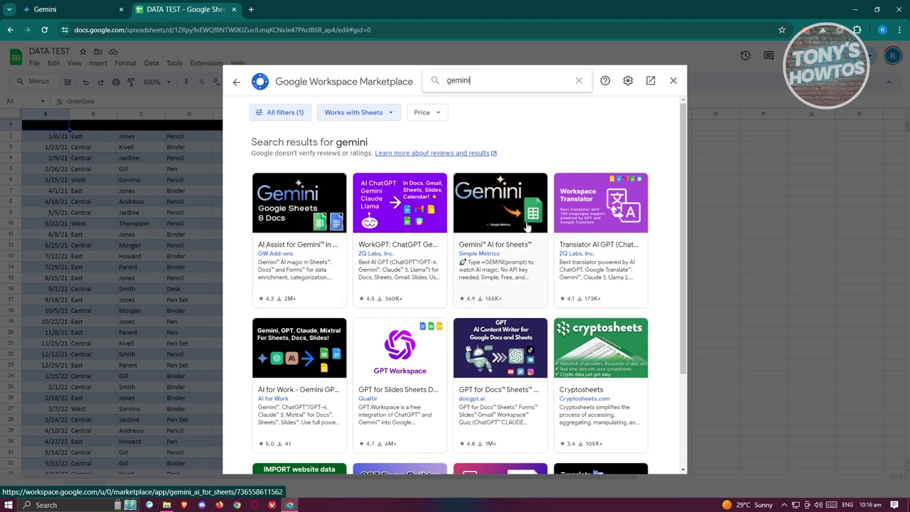
left_click(502, 192)
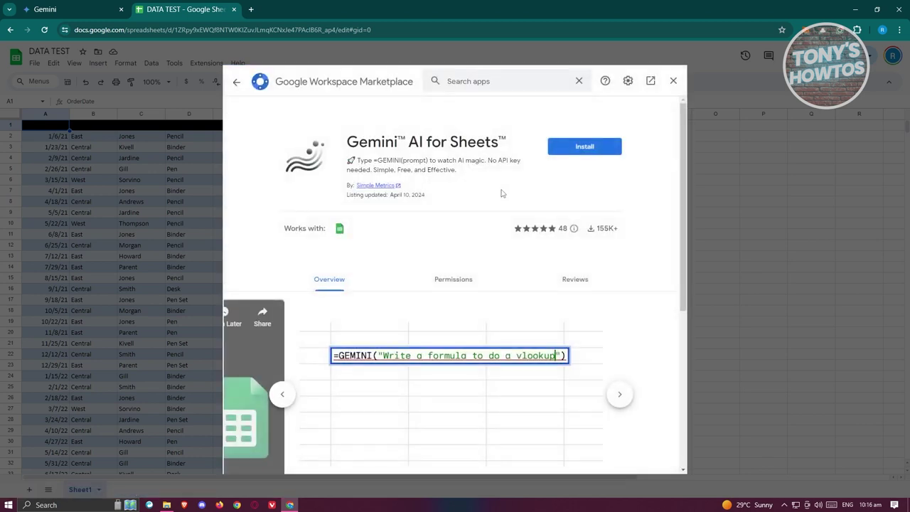
Install Gemini AI for Sheets, choosing the Google account and allowing the requested permissions
left_click(578, 153)
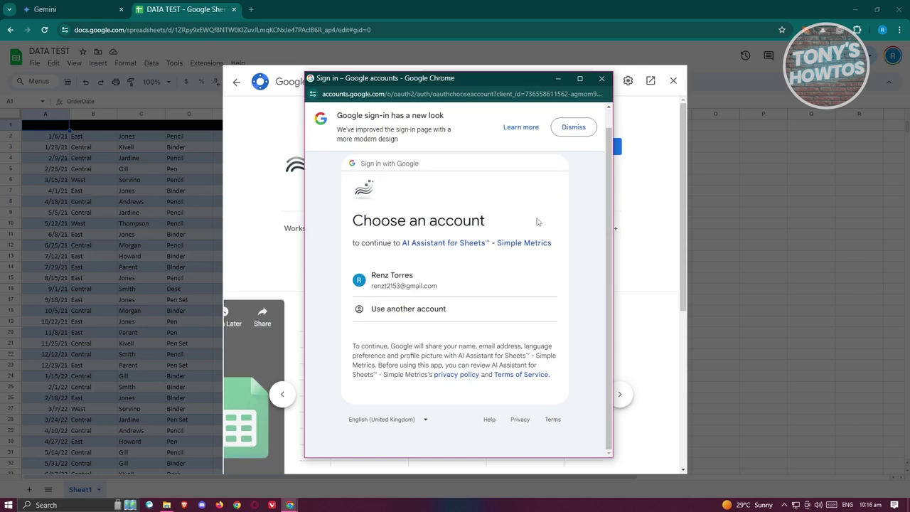
left_click(426, 301)
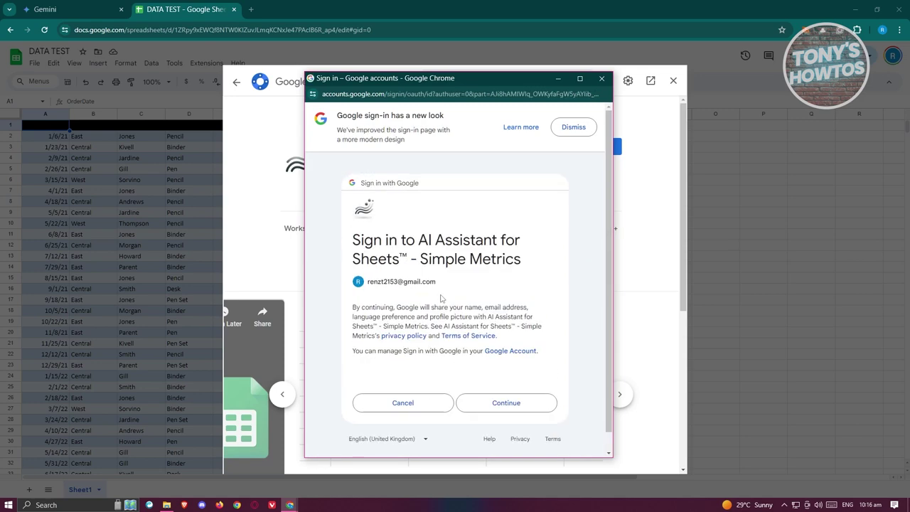
left_click(524, 384)
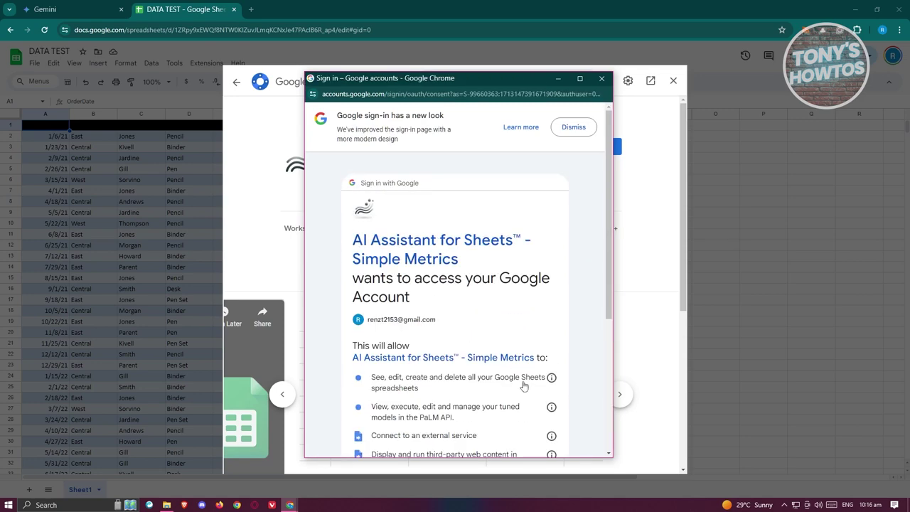
scroll(523, 377, "down", 5)
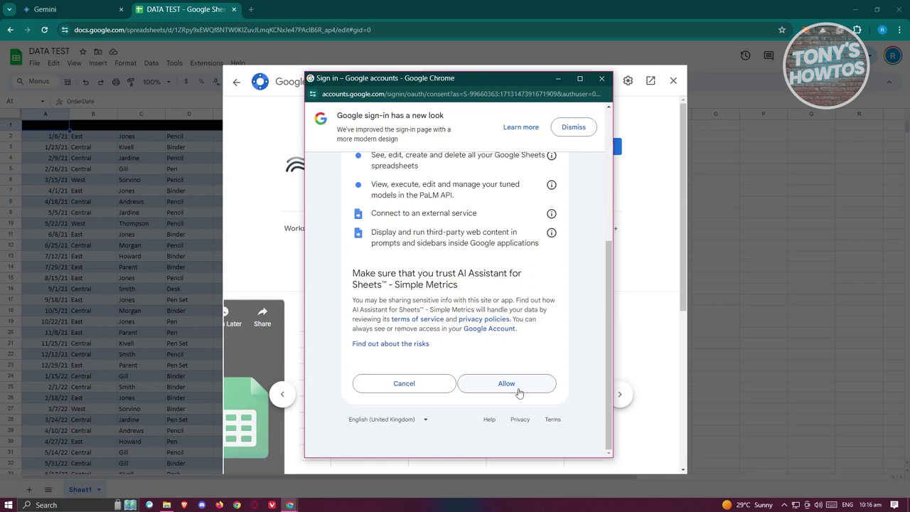
scroll(519, 392, "up", 1)
scroll(481, 347, "up", 1)
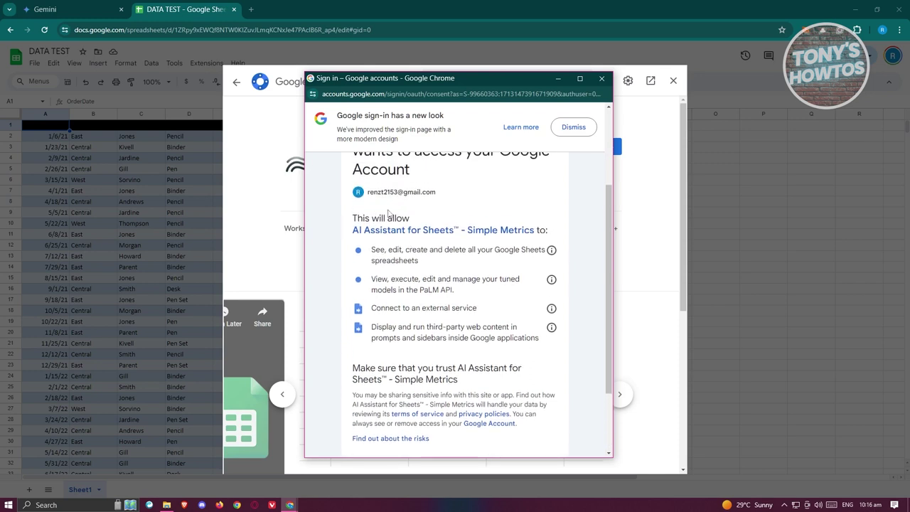
scroll(509, 279, "down", 2)
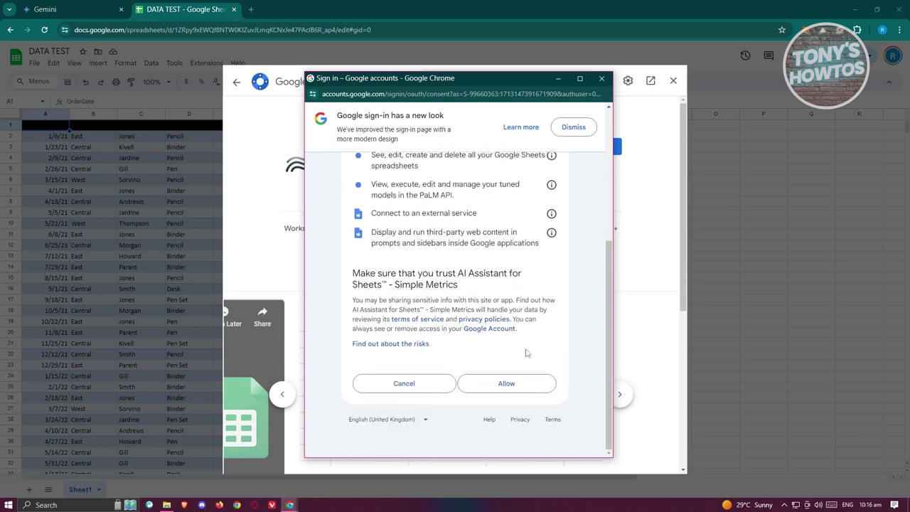
left_click(508, 383)
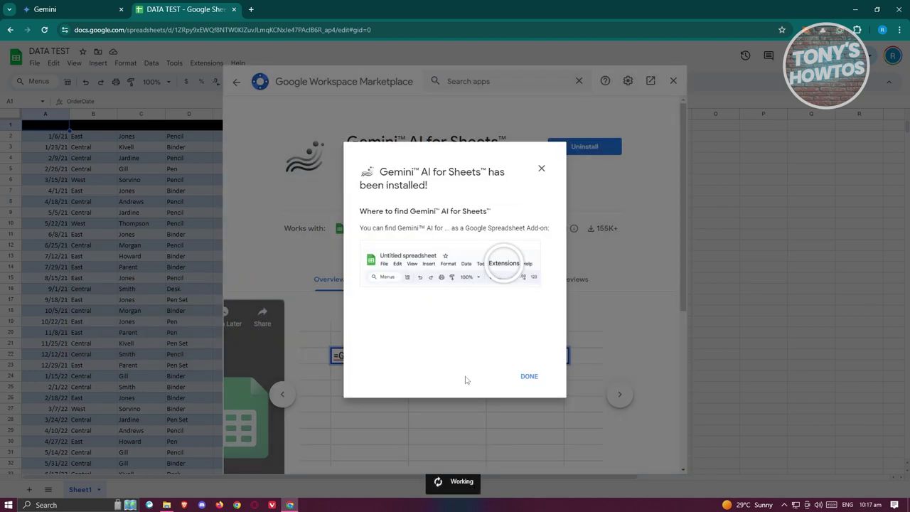
left_click(529, 379)
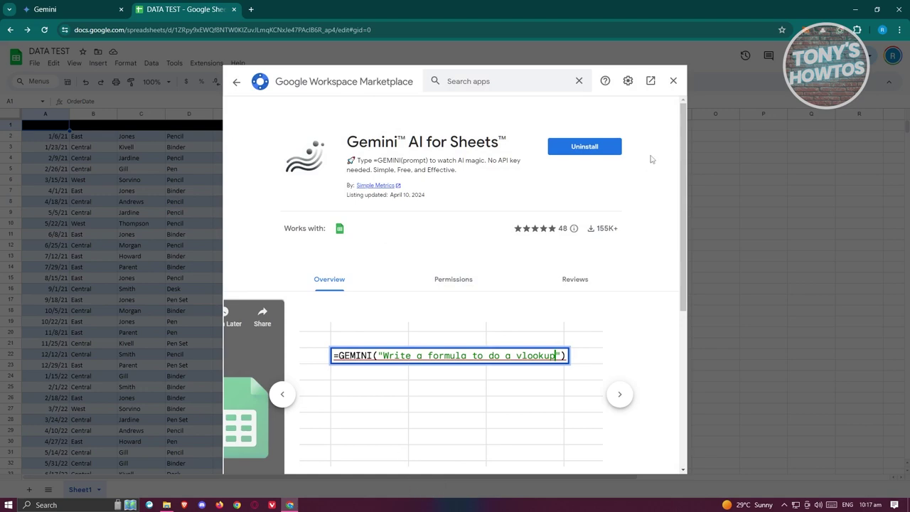
Close the Marketplace and launch Gemini AI for Sheets' Full Sheet Analysis
left_click(674, 81)
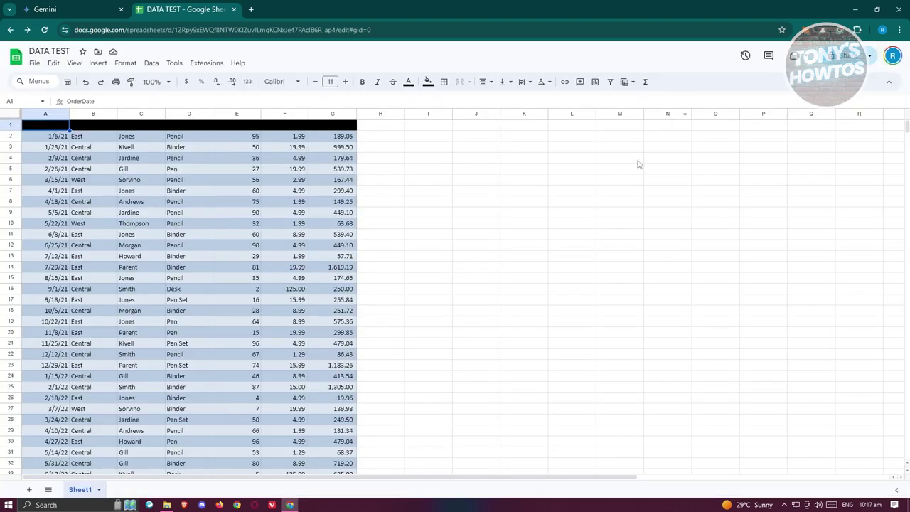
left_click(207, 64)
mouse_move(230, 163)
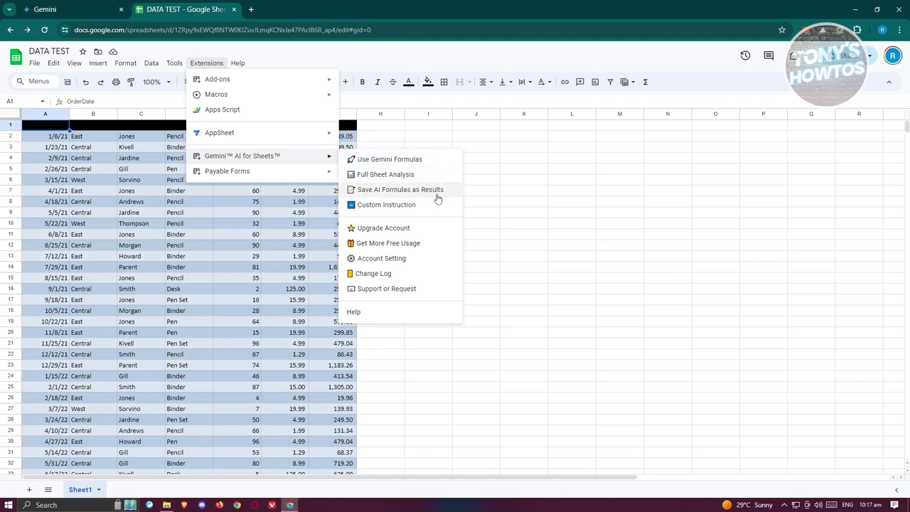
left_click(402, 175)
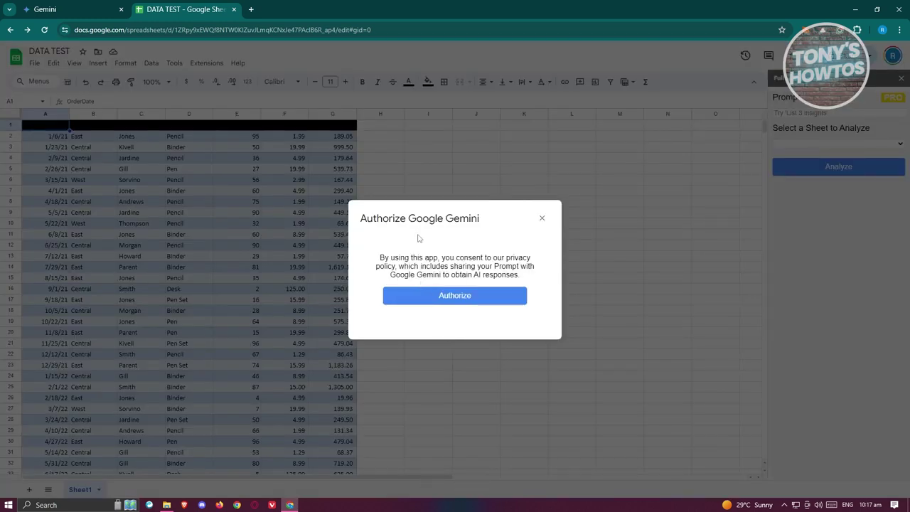
Authorize Google Gemini with your account, grant spreadsheet access, and return to DATA TEST
left_click(425, 297)
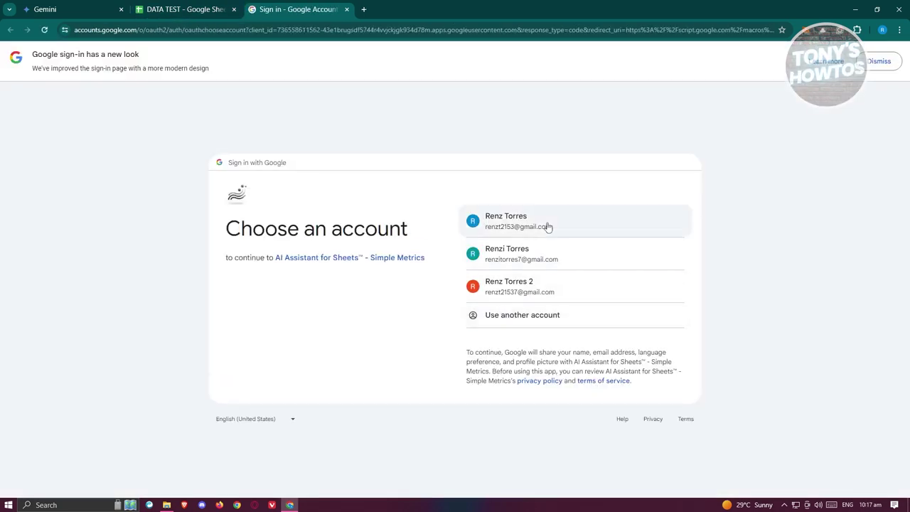
left_click(547, 225)
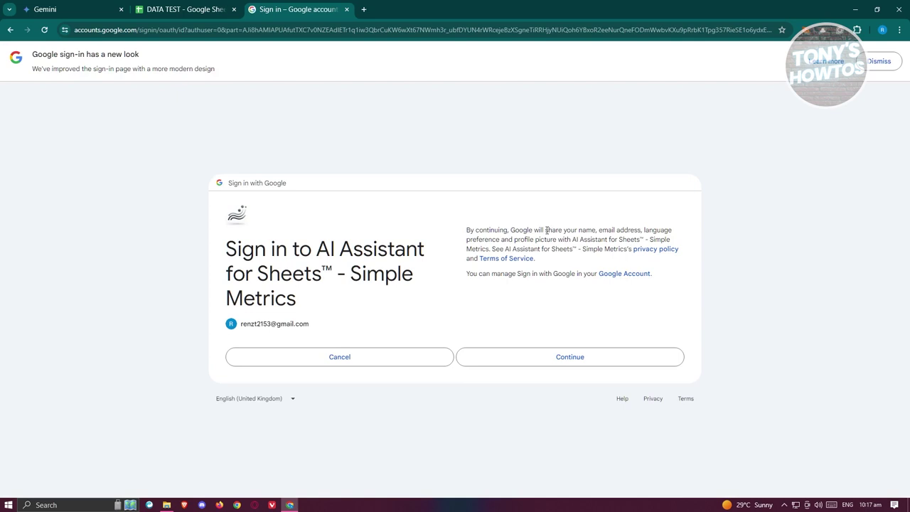
left_click(549, 364)
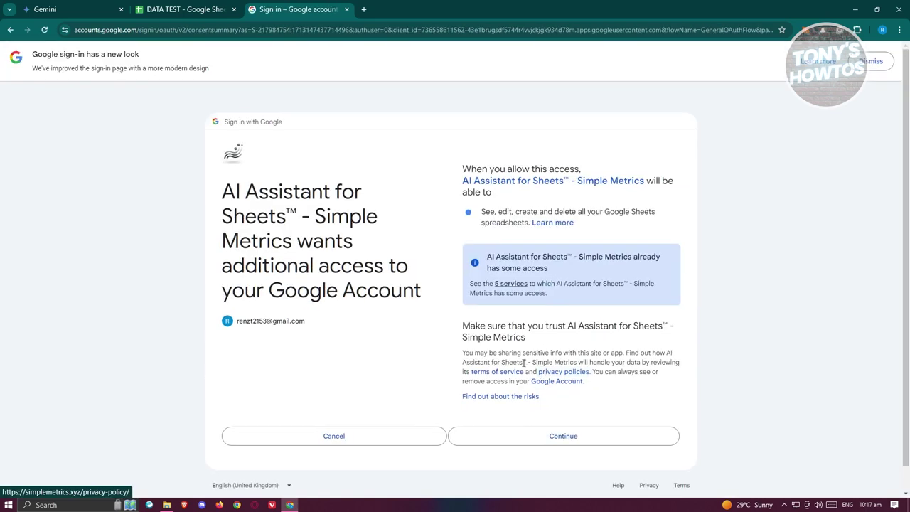
left_click(561, 440)
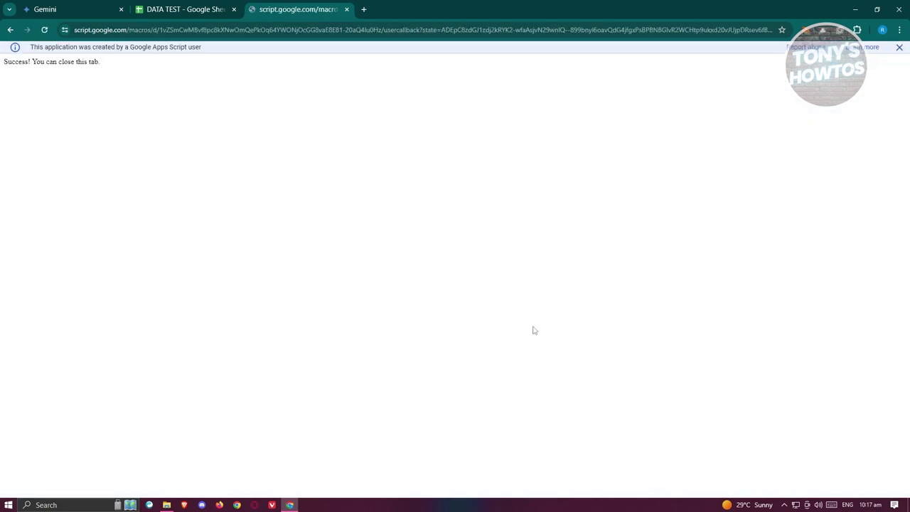
left_click(202, 6)
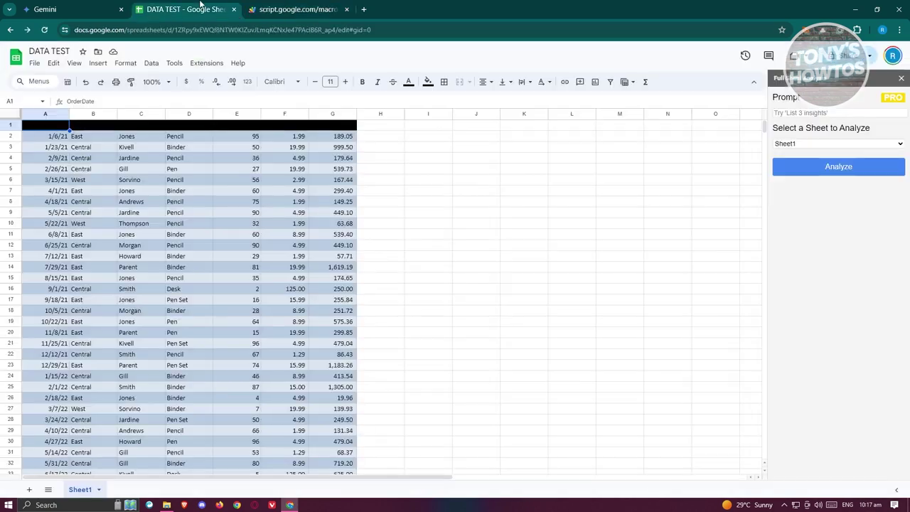
Close the sign-in tab and analyze Sheet1 with the prompt 'geneveral information on shit sheet'
left_click(347, 9)
left_click(826, 112)
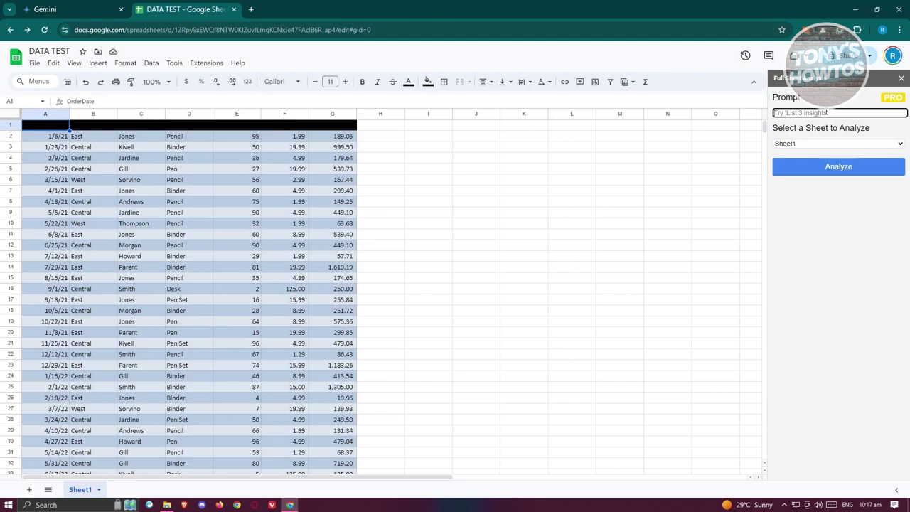
left_click(849, 144)
left_click(849, 144)
left_click(826, 113)
type("geneveral informatio")
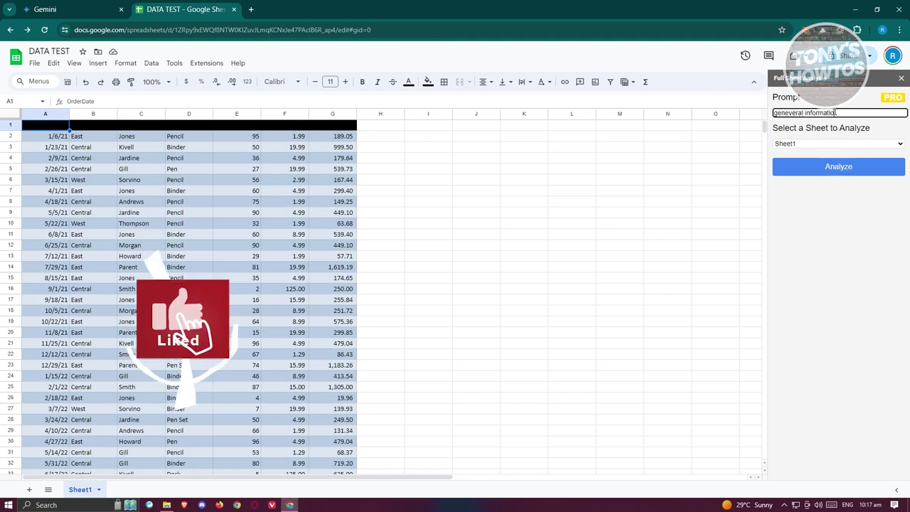
type("n on shit sheet")
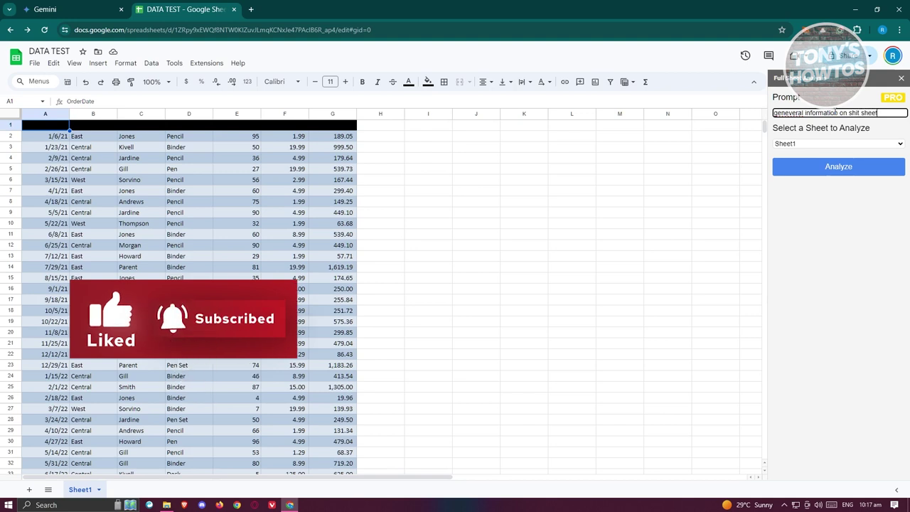
left_click(825, 167)
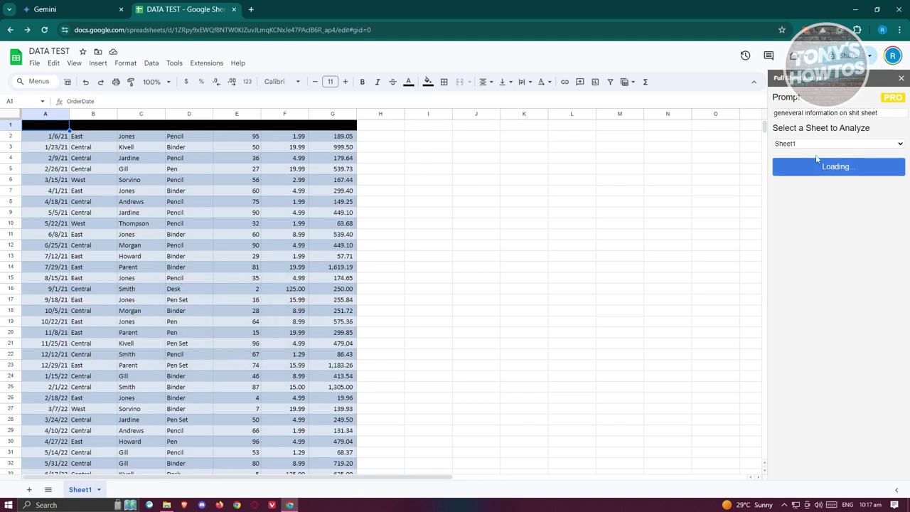
left_click(207, 64)
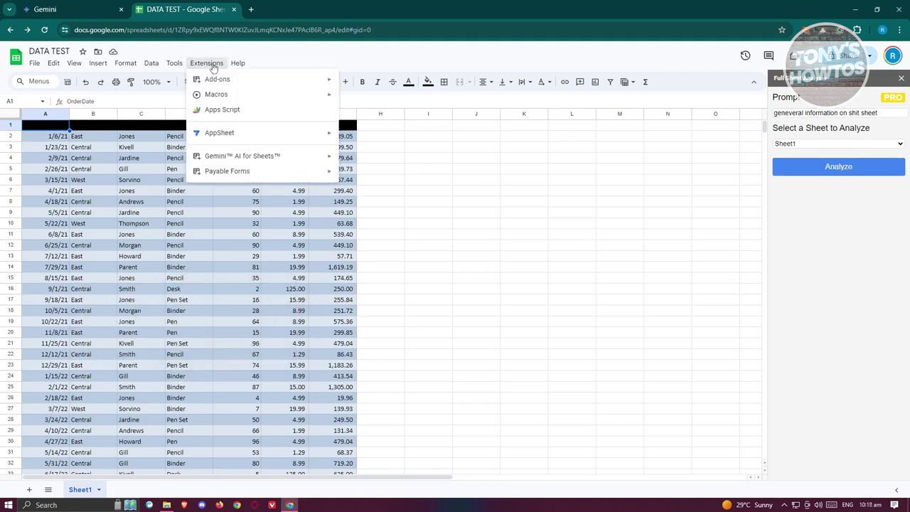
Open the Gemini formulas reference and expand the =SUMMARIZE entry to read its description
mouse_move(242, 80)
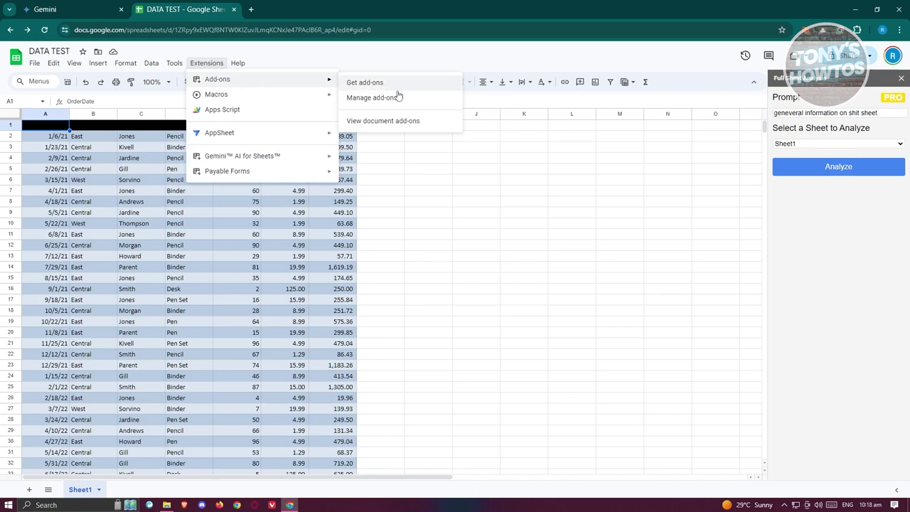
mouse_move(258, 156)
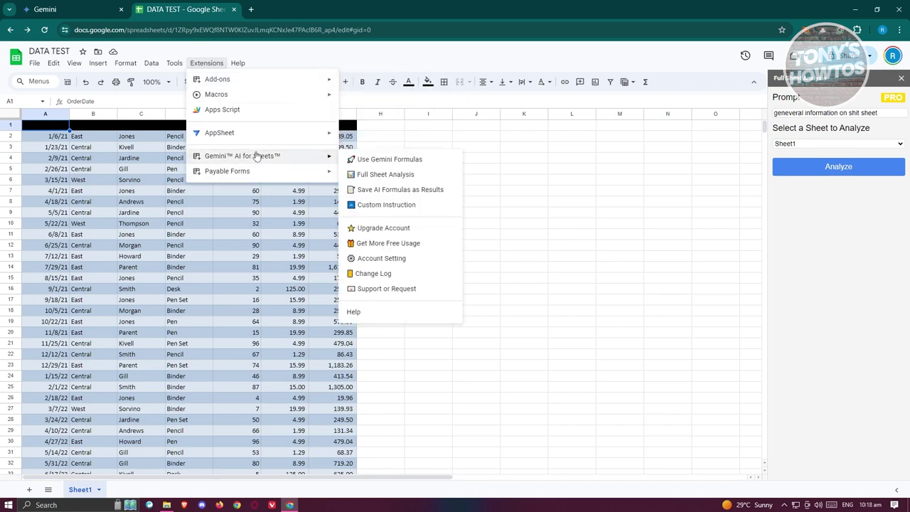
left_click(384, 161)
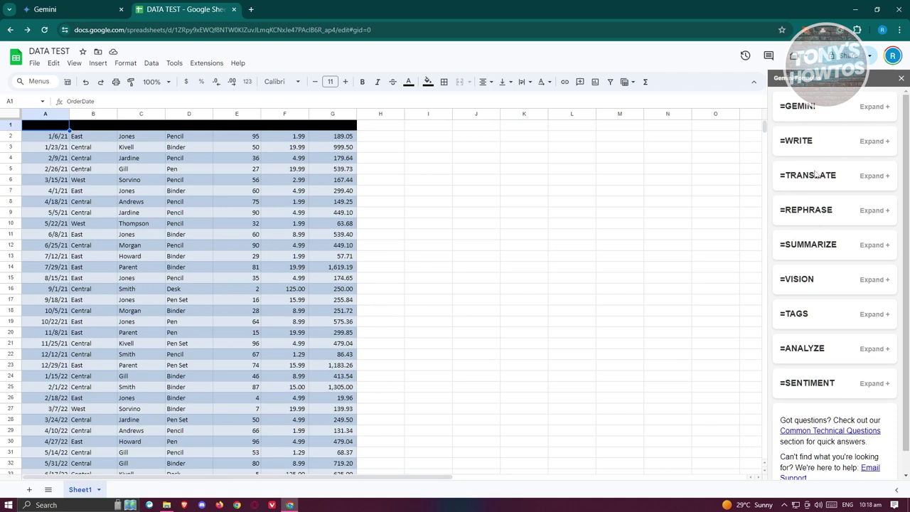
left_click_drag(886, 247, 796, 246)
left_click(840, 246)
left_click(837, 243)
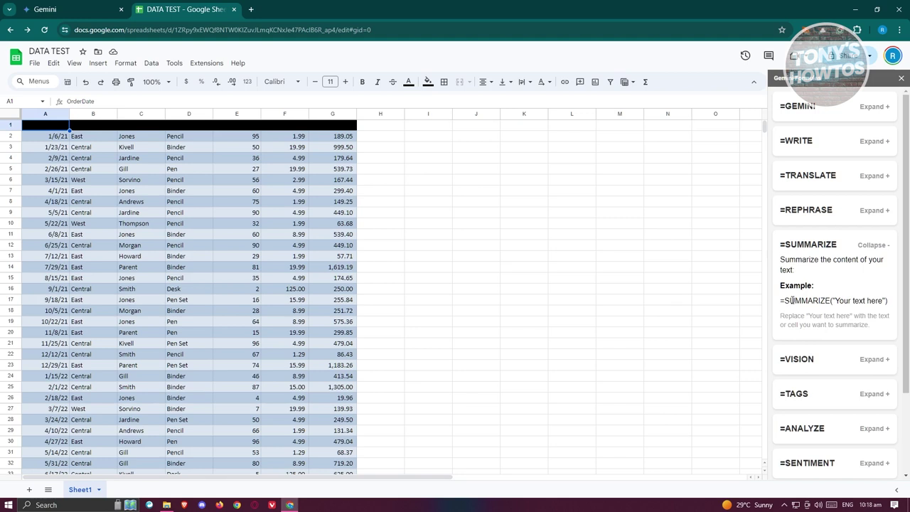
left_click_drag(796, 260, 834, 275)
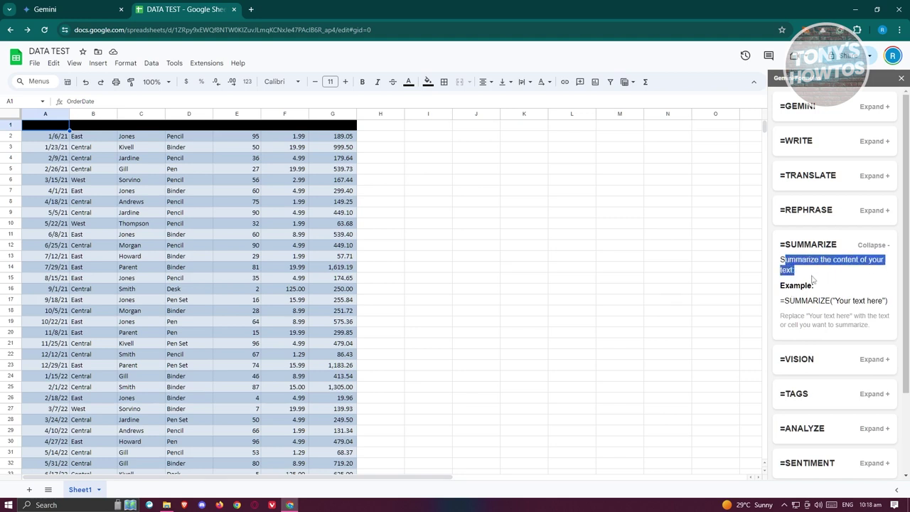
left_click(807, 246)
left_click_drag(837, 241, 776, 240)
key("ctrl+c")
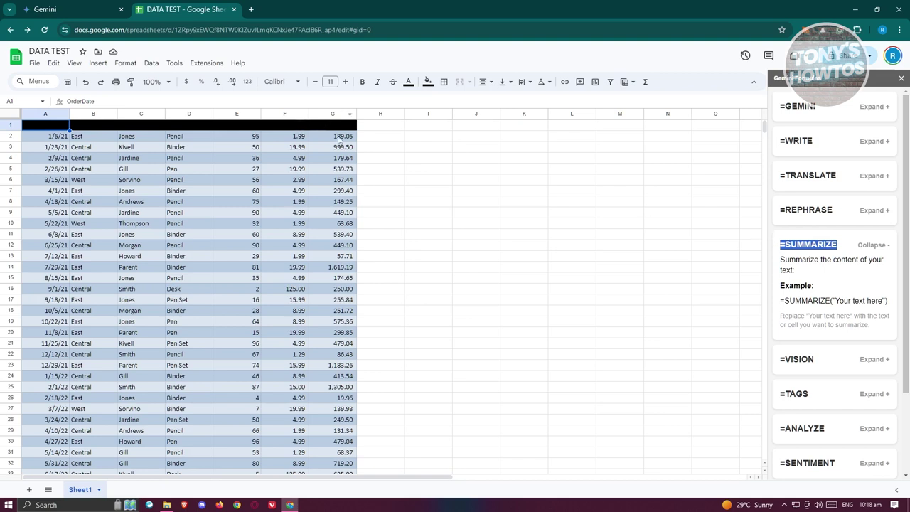
Select the empty cell I3 beside the data
left_click(391, 157)
left_click(389, 144)
left_click(419, 147)
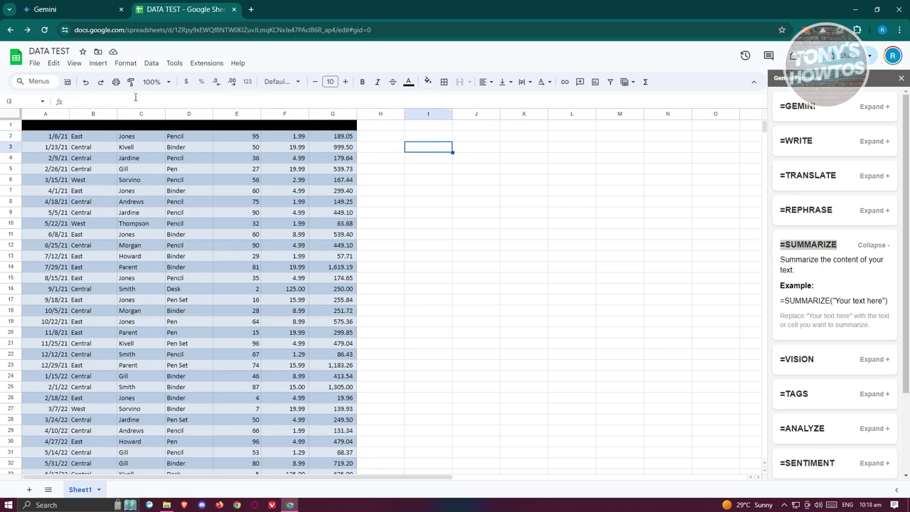
Enter the formula =SUMMARIZE("summorize text") in cell I3
left_click(107, 100)
key("ctrl+v")
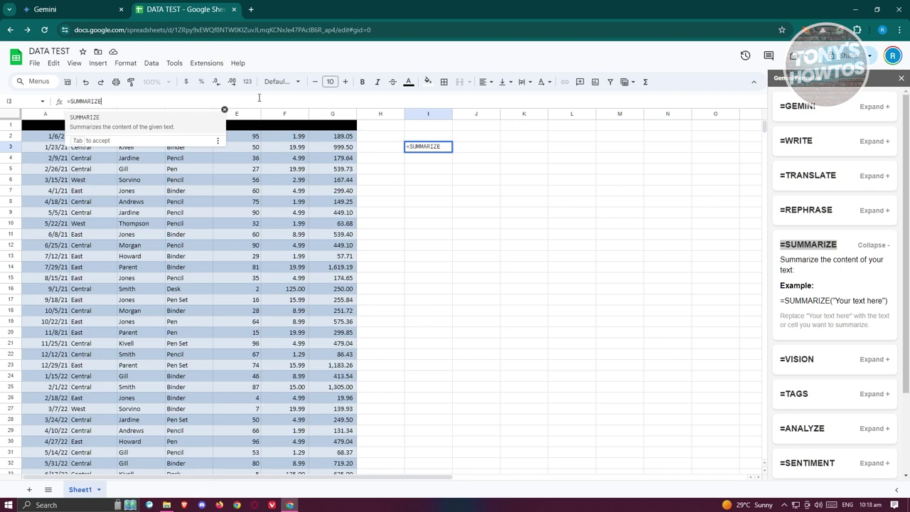
key("Tab")
type("\"\"")
key("BackSpace")
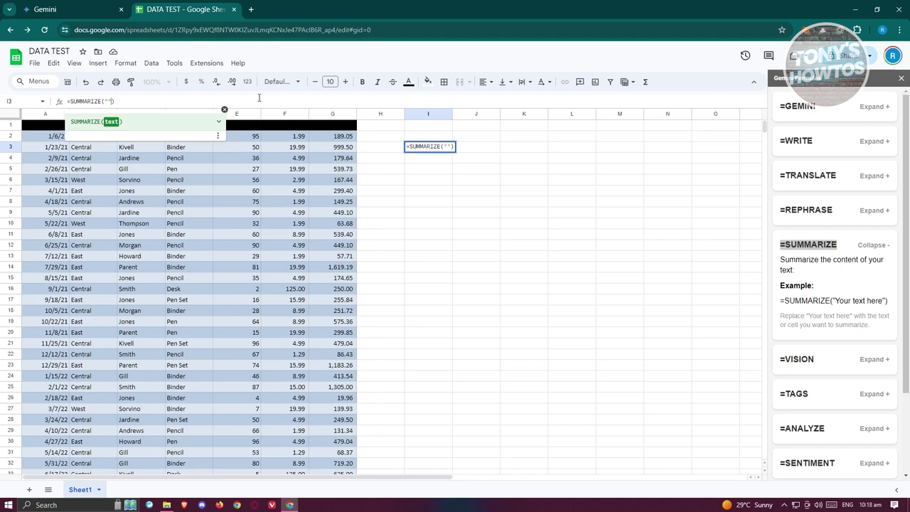
type("summarize text")
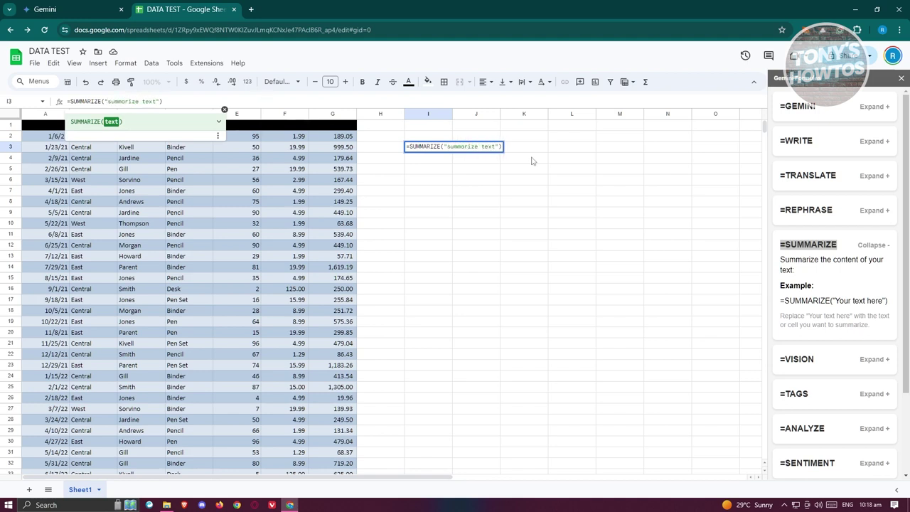
key("Return")
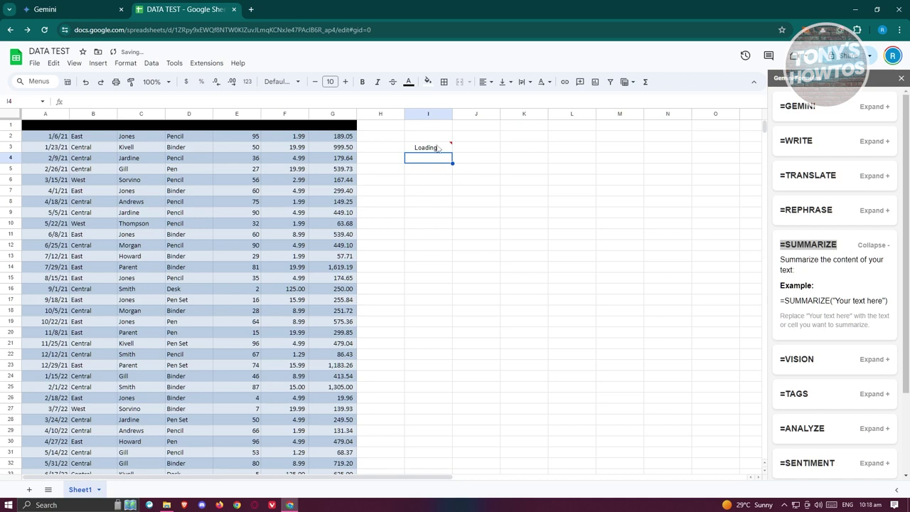